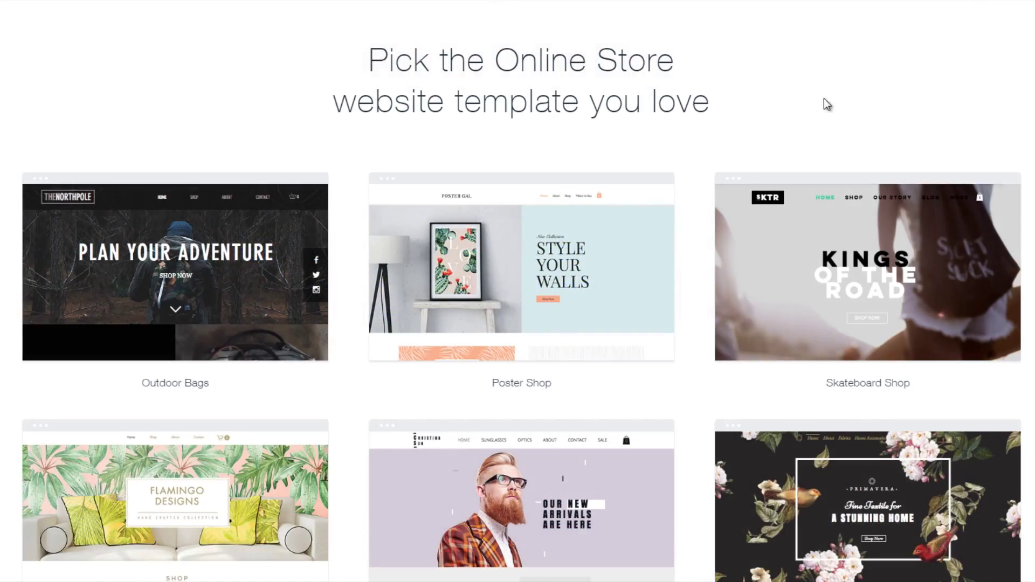
Scroll the Wix Online Store templates down to the Skateboard Shop template.
{"action": "scroll", "coordinate": [826, 103], "scroll_direction": "down", "scroll_amount": 4}
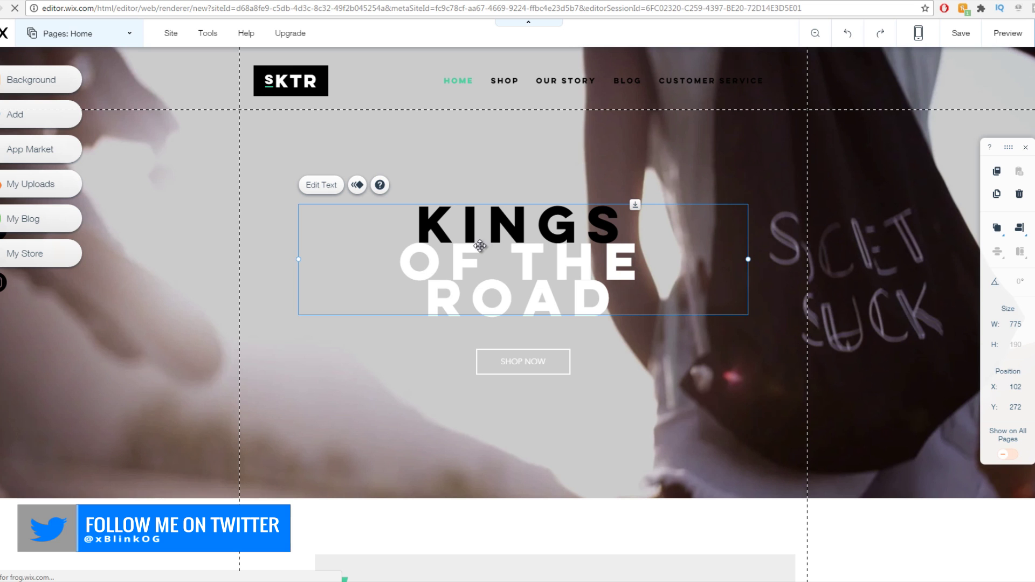
Retype the KINGS OF THE ROAD heading as 'BL…' and edit the Board 3 product's price.
{"action": "double_click", "coordinate": [598, 290]}
{"action": "type", "text": "BL"}
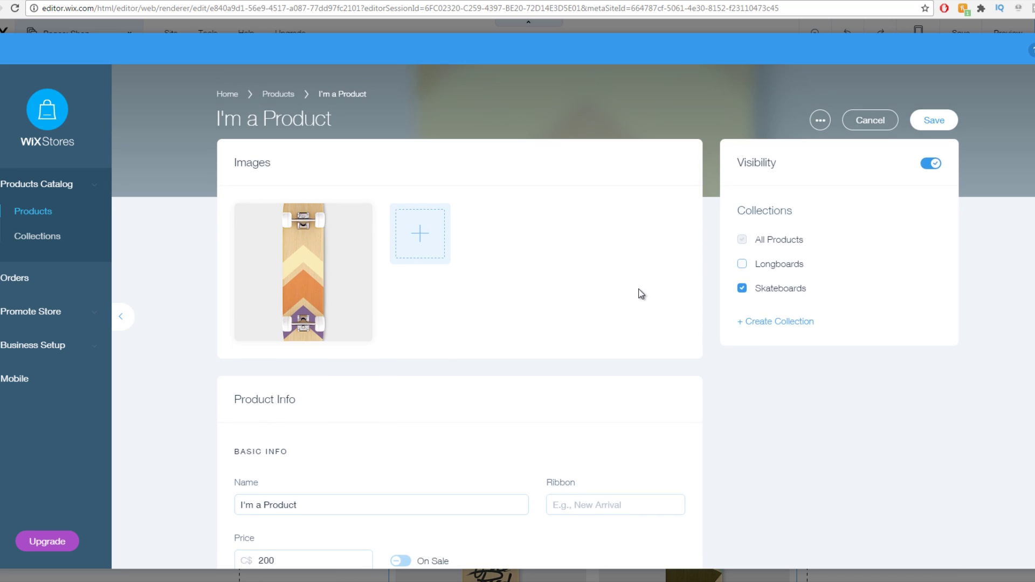
{"action": "scroll", "coordinate": [257, 331], "scroll_direction": "down", "scroll_amount": 3}
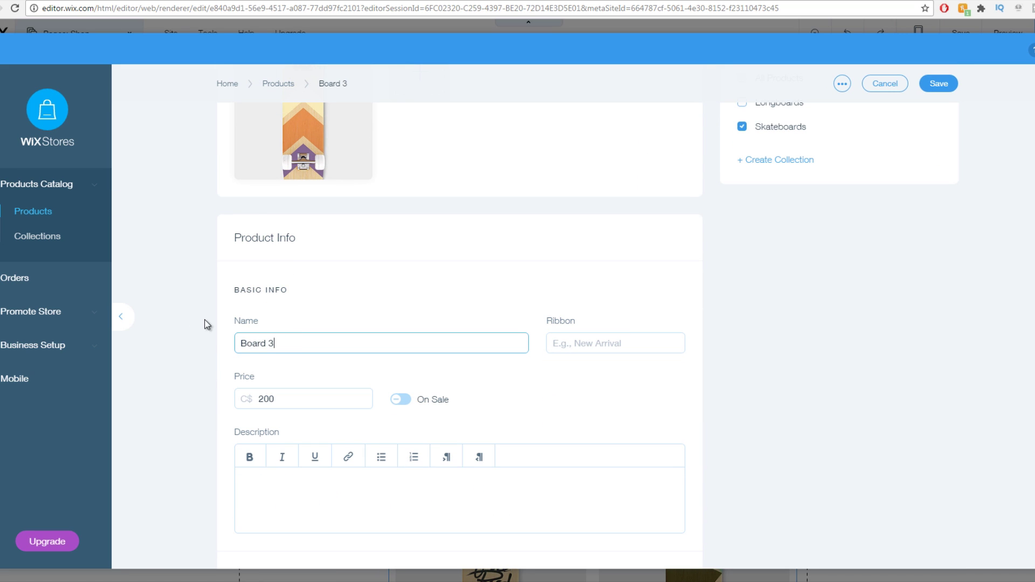
{"action": "scroll", "coordinate": [291, 328], "scroll_direction": "down", "scroll_amount": 3}
{"action": "left_click", "coordinate": [251, 226]}
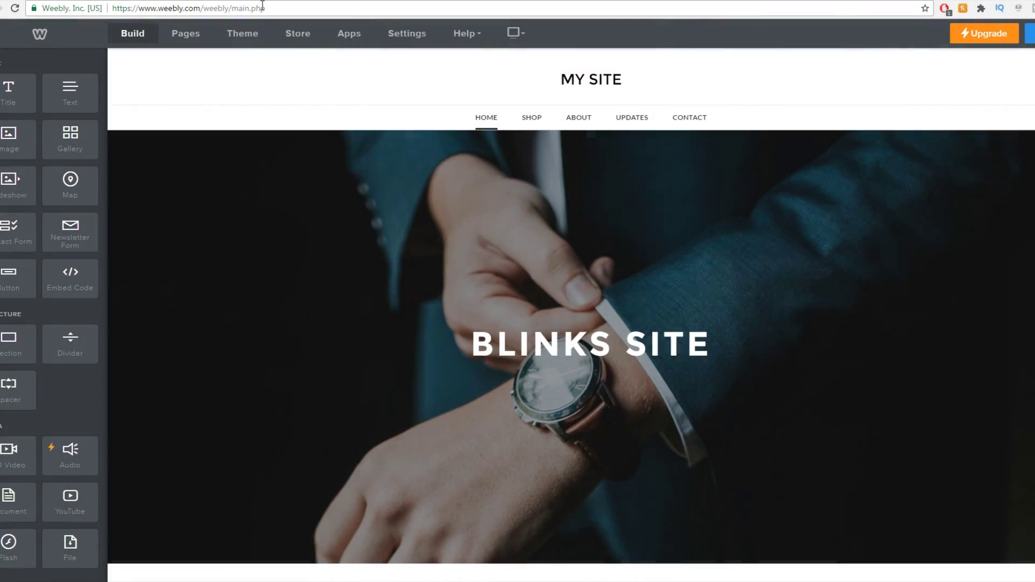
Open the theme's HTML/CSS code and select the font-face block in main.less.
{"action": "left_click", "coordinate": [242, 33]}
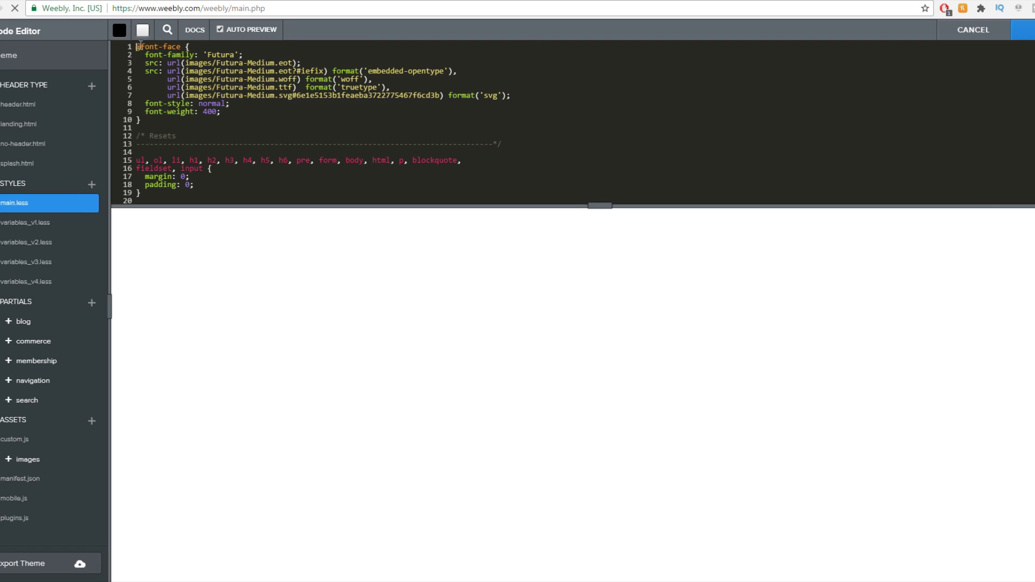
{"action": "left_click_drag", "start_coordinate": [152, 46], "coordinate": [433, 139]}
{"action": "left_click", "coordinate": [400, 174]}
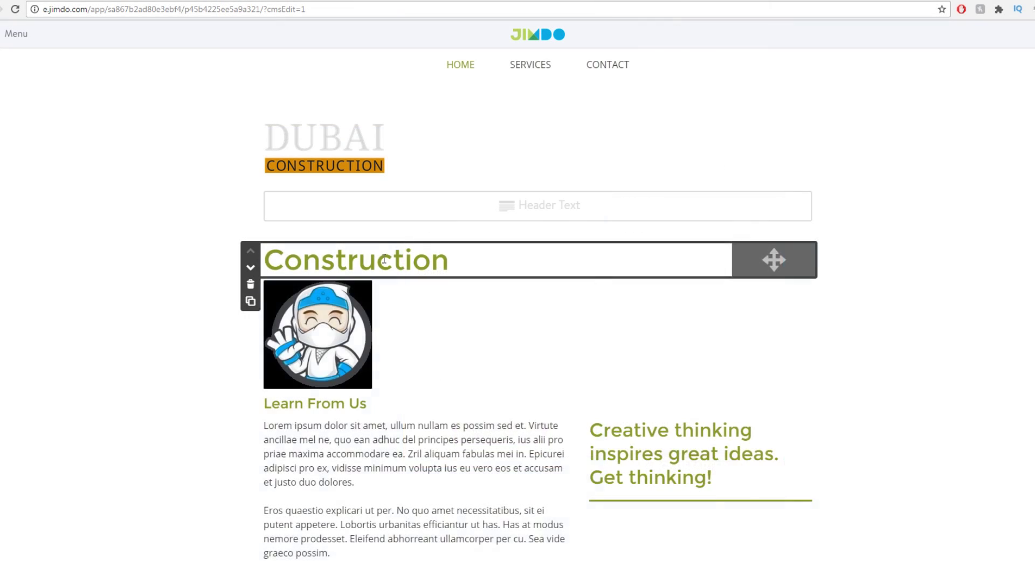
Retitle the heading 'Blink Tutorials', try centre and right logo alignment, then shrink the logo.
{"action": "left_click", "coordinate": [384, 260]}
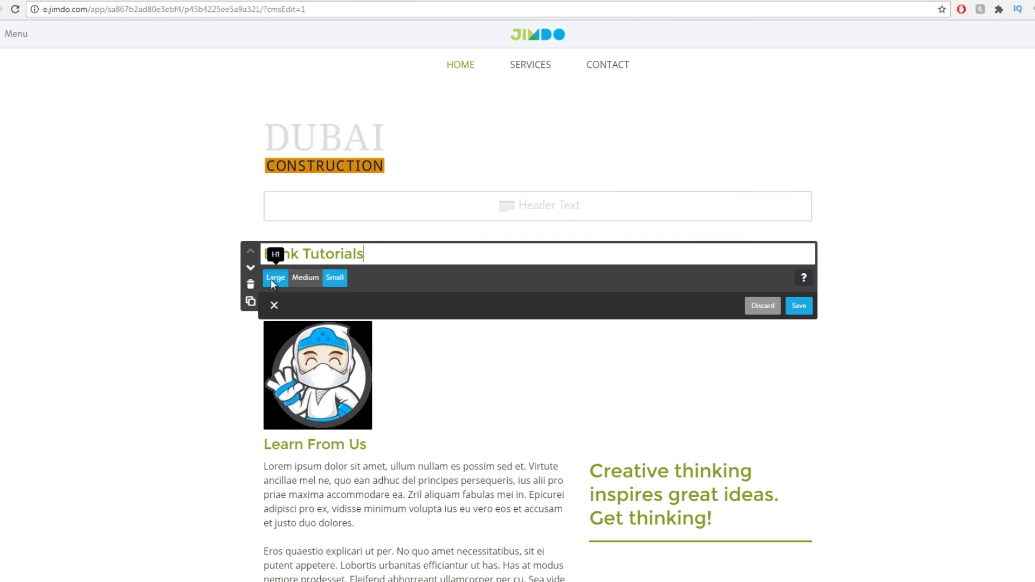
{"action": "left_click", "coordinate": [806, 319]}
{"action": "left_click", "coordinate": [529, 353]}
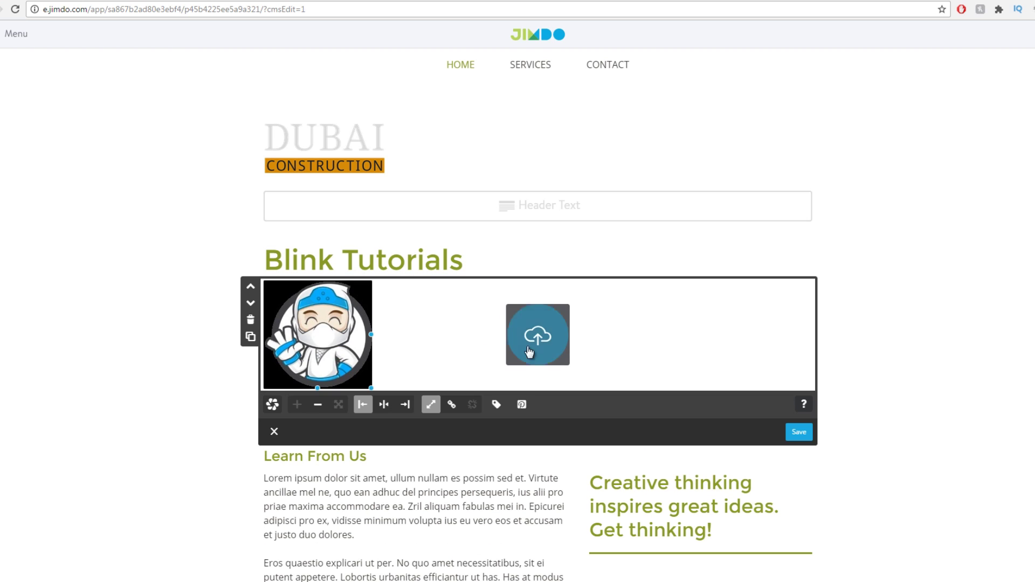
{"action": "left_click", "coordinate": [386, 406]}
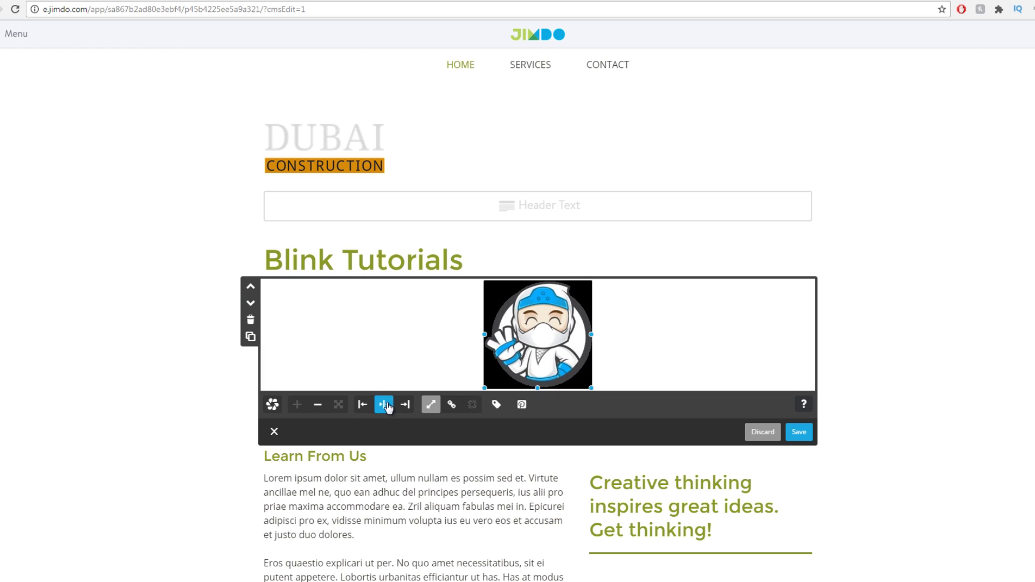
{"action": "left_click", "coordinate": [400, 409]}
{"action": "left_click", "coordinate": [318, 404]}
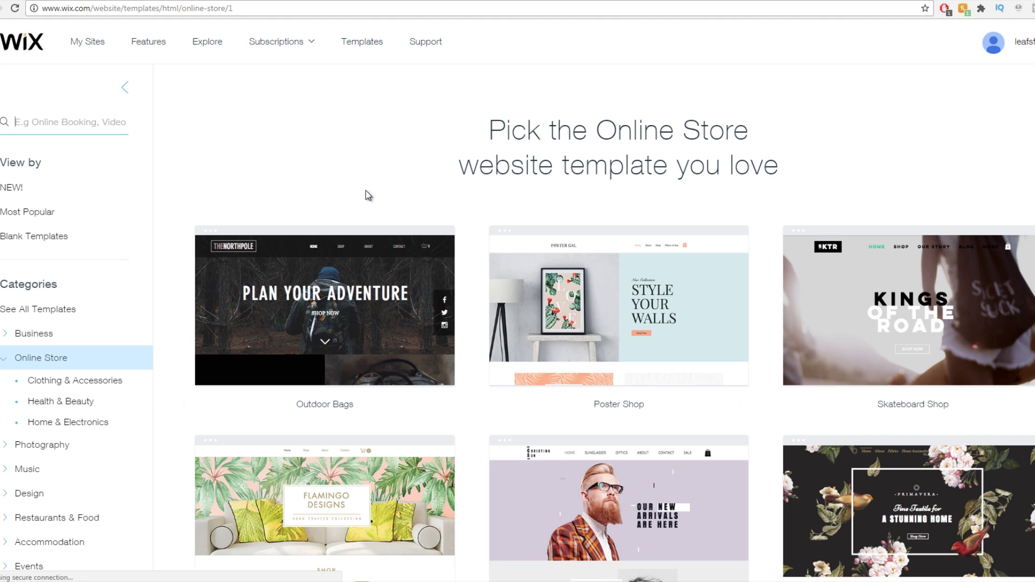
Open the Funky Tees template, view its slideshow gallery images, close them, and scroll down.
{"action": "scroll", "coordinate": [462, 247], "scroll_direction": "down", "scroll_amount": 12}
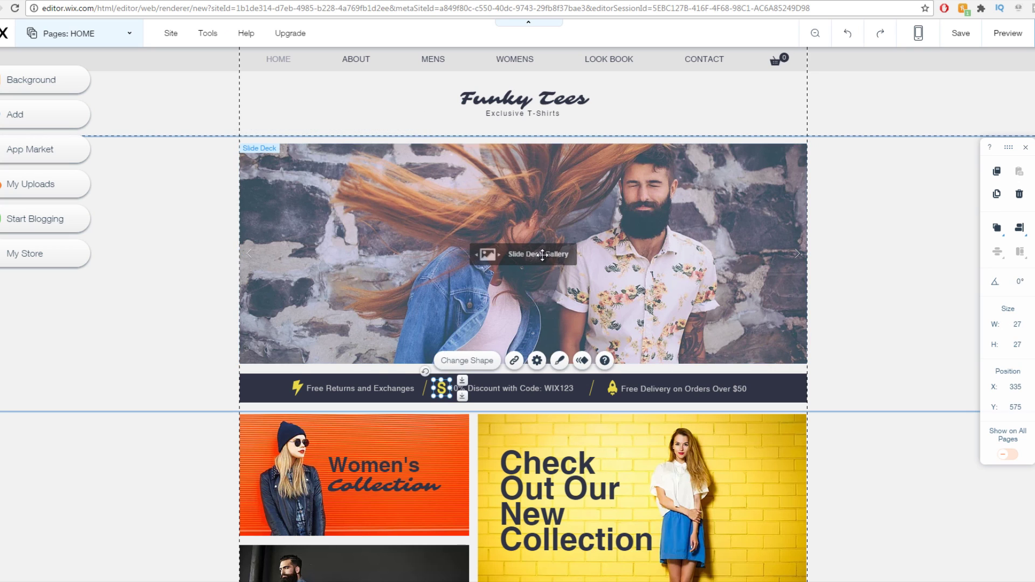
{"action": "double_click", "coordinate": [508, 255]}
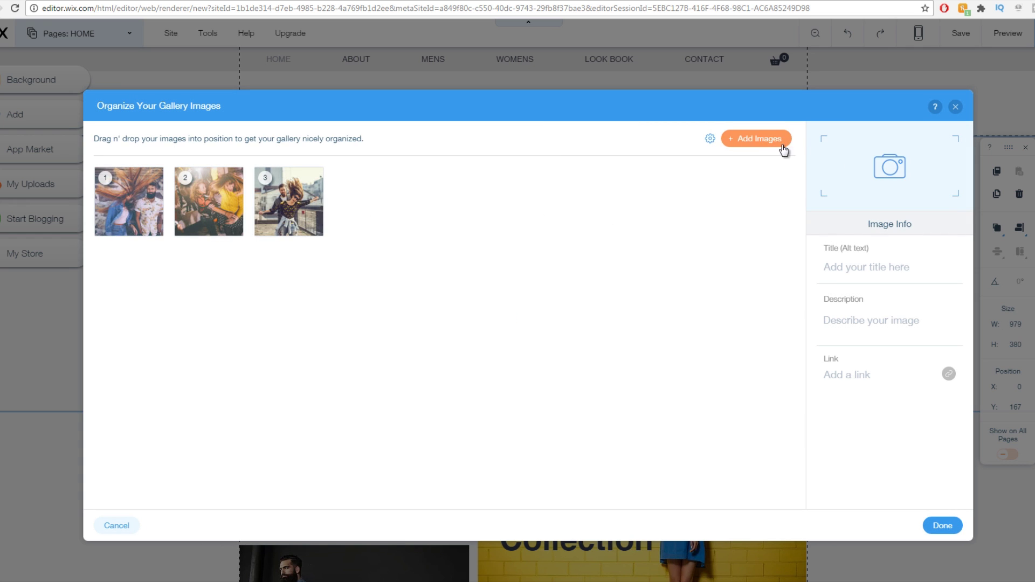
{"action": "left_click", "coordinate": [958, 107]}
{"action": "scroll", "coordinate": [438, 278], "scroll_direction": "down", "scroll_amount": 10}
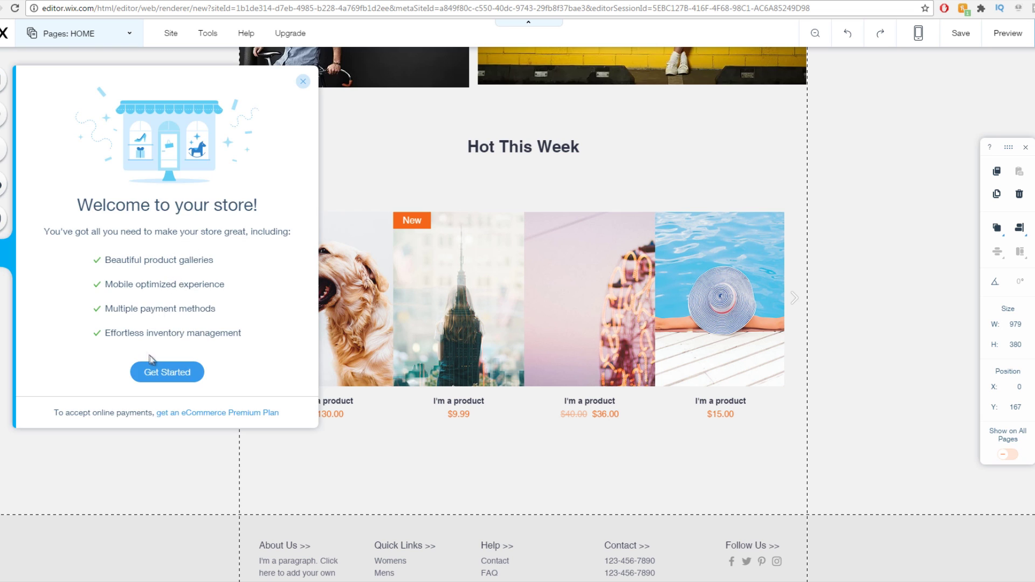
Edit the first catalog product as 'Product Name' at C$45.00 with On Sale enabled.
{"action": "left_click", "coordinate": [159, 371]}
{"action": "left_click", "coordinate": [166, 289]}
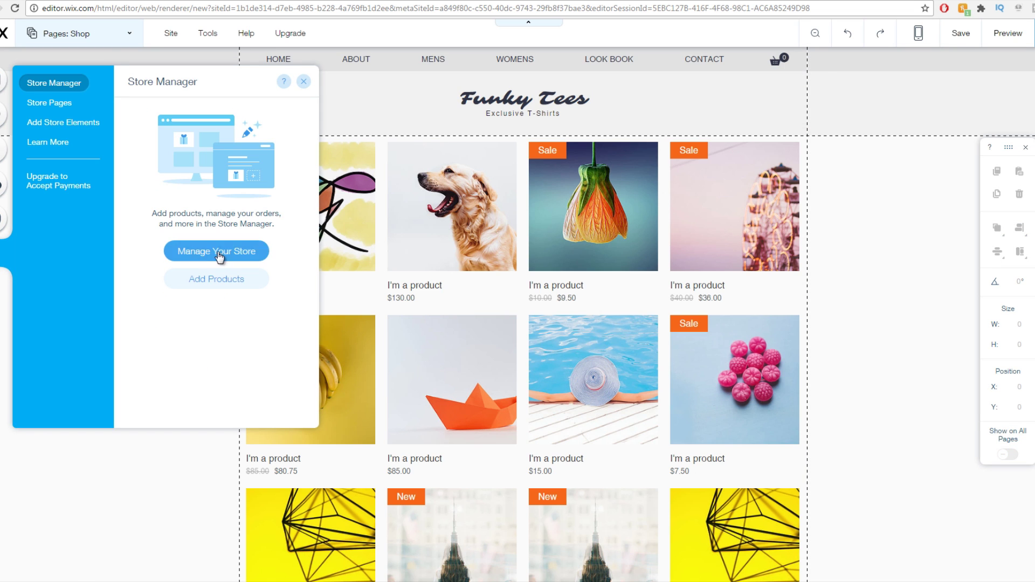
{"action": "left_click", "coordinate": [219, 255]}
{"action": "left_click", "coordinate": [440, 273]}
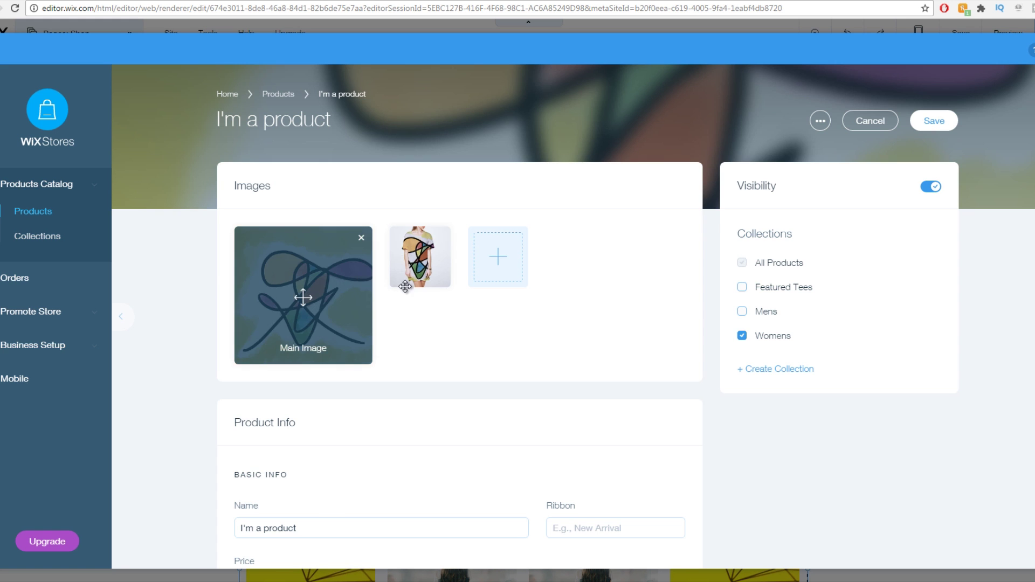
{"action": "scroll", "coordinate": [377, 280], "scroll_direction": "down", "scroll_amount": 4}
{"action": "left_click_drag", "start_coordinate": [302, 297], "coordinate": [233, 290]}
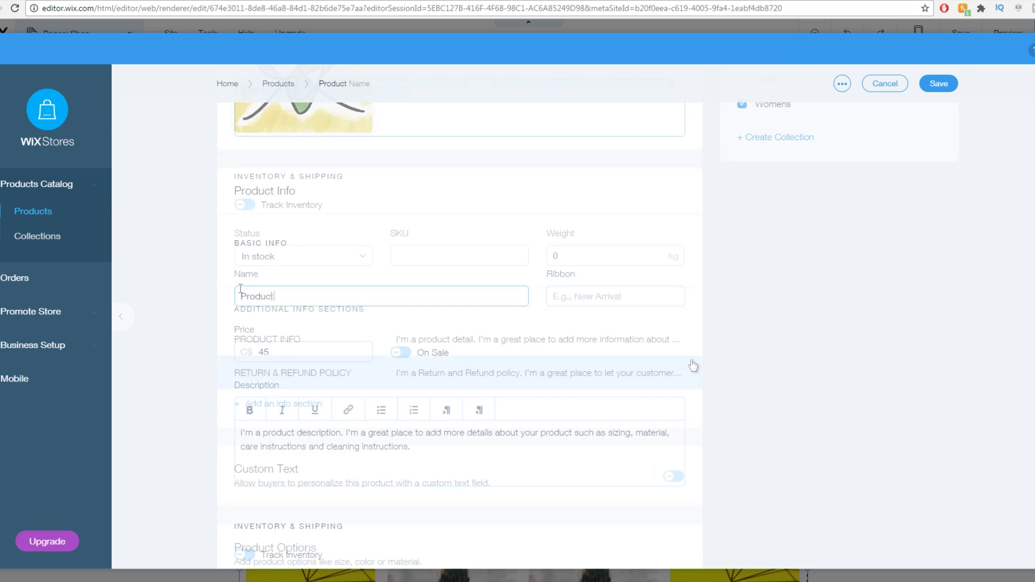
{"action": "scroll", "coordinate": [721, 405], "scroll_direction": "up", "scroll_amount": 15}
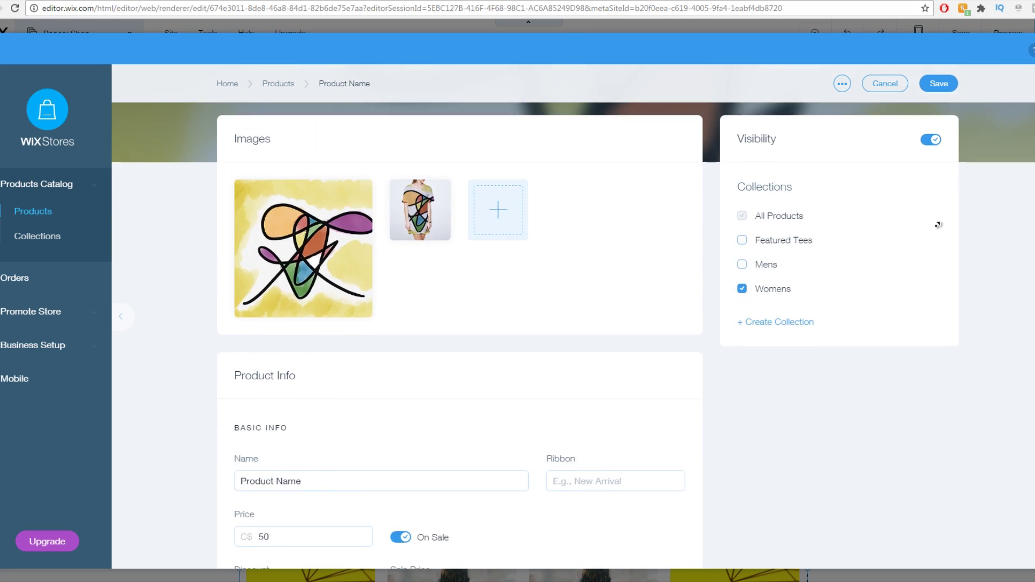
{"action": "scroll", "coordinate": [938, 224], "scroll_direction": "up", "scroll_amount": 1}
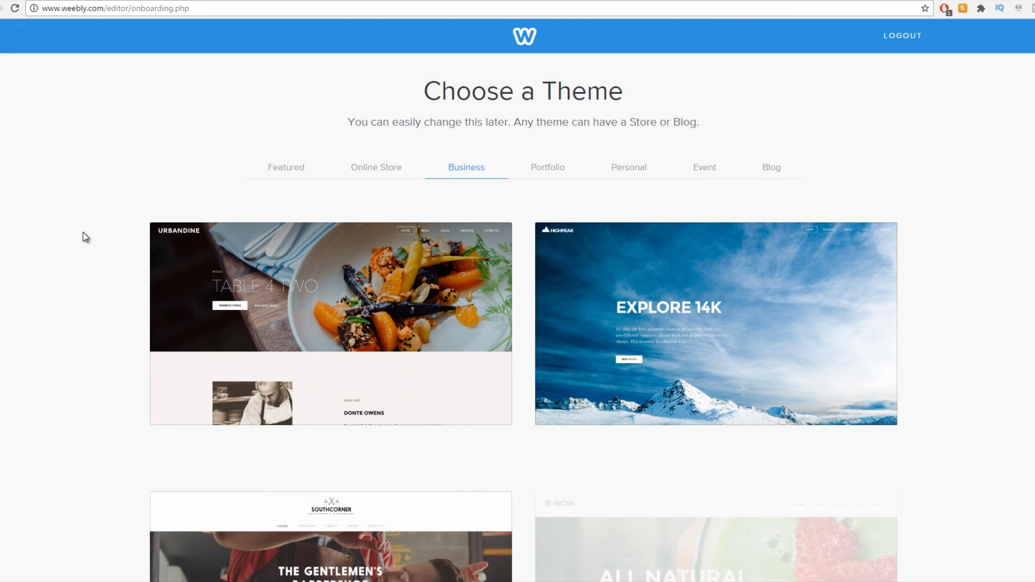
Choose the Southcorner barbershop theme for the new Weebly site.
{"action": "scroll", "coordinate": [83, 231], "scroll_direction": "down", "scroll_amount": 10}
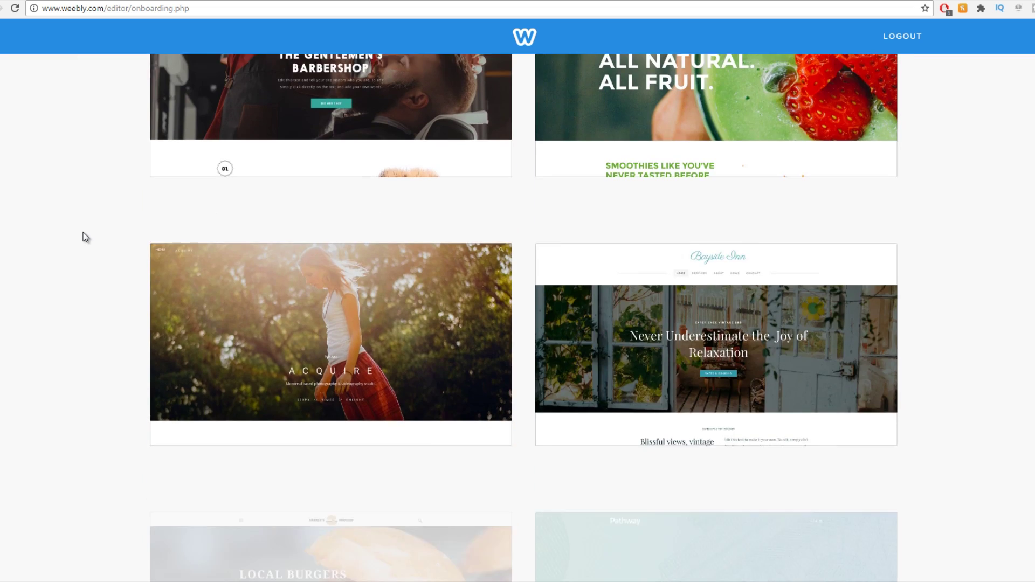
{"action": "scroll", "coordinate": [83, 232], "scroll_direction": "up", "scroll_amount": 4}
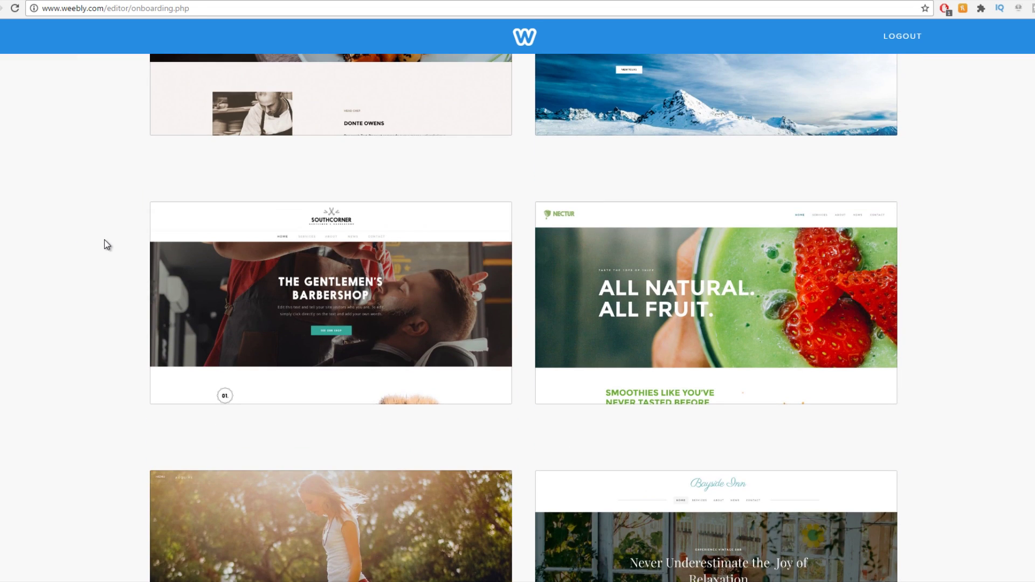
{"action": "mouse_move", "coordinate": [413, 319]}
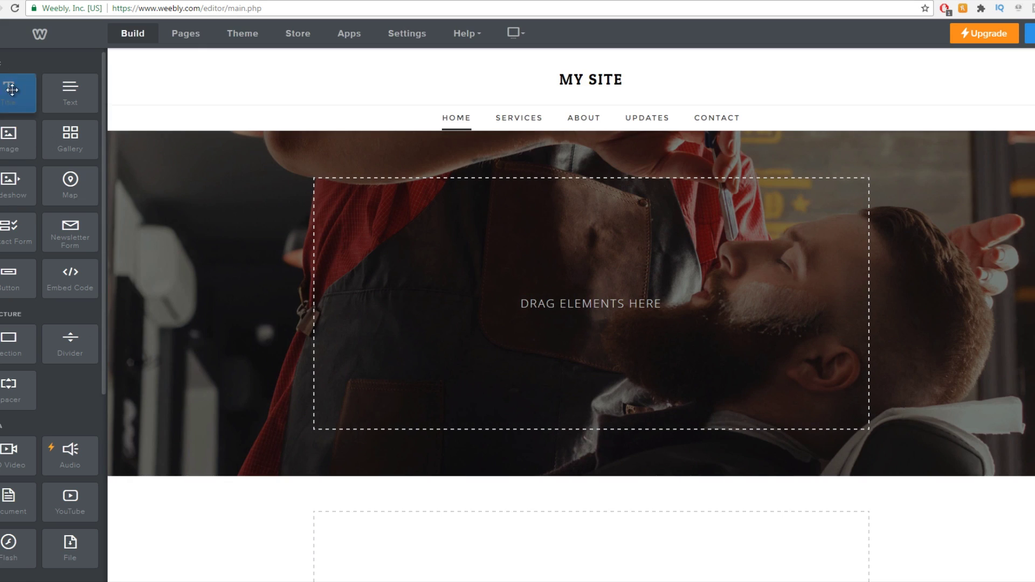
Add a title to the hero banner reading BLINK CUTZ.
{"action": "left_click_drag", "start_coordinate": [12, 89], "coordinate": [588, 313]}
{"action": "left_click", "coordinate": [624, 290]}
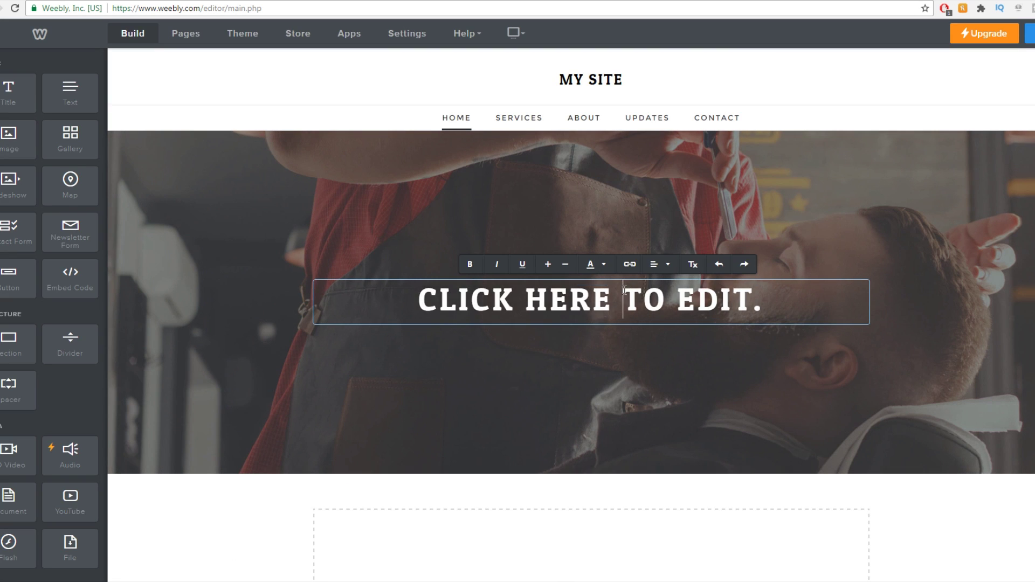
{"action": "type", "text": "B"}
{"action": "type", "text": "LINK CUTZ"}
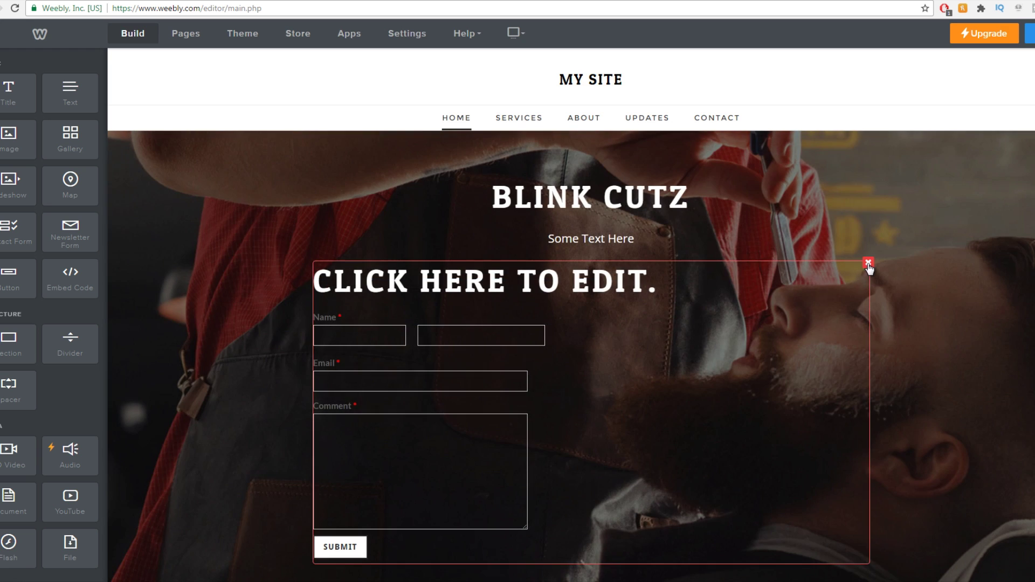
Delete the contact form from the hero banner.
{"action": "left_click", "coordinate": [868, 262]}
{"action": "left_click", "coordinate": [844, 228]}
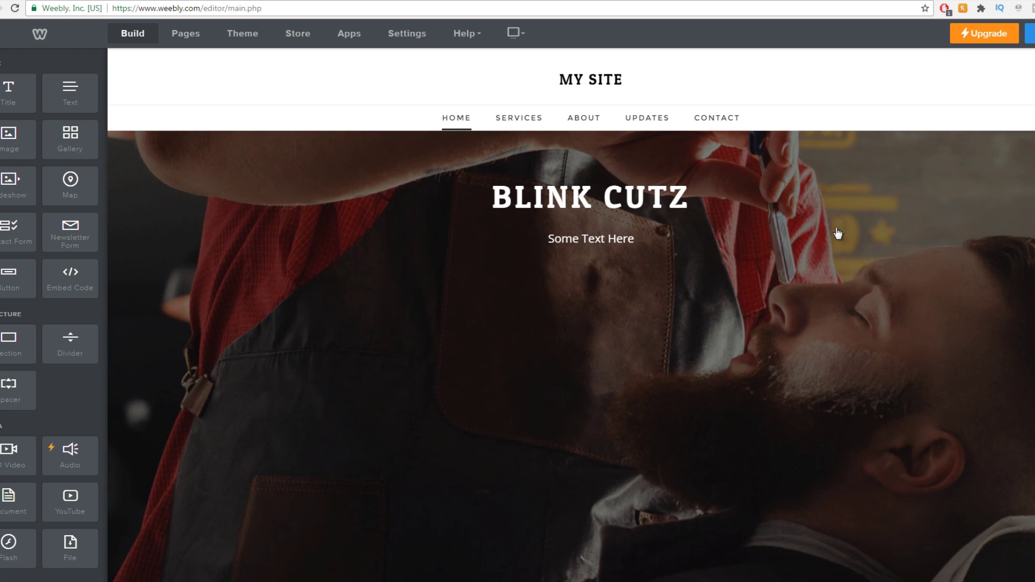
{"action": "scroll", "coordinate": [532, 374], "scroll_direction": "down", "scroll_amount": 1}
Swap the hero background for a teal futuristic circuit image from a web address.
{"action": "scroll", "coordinate": [980, 288], "scroll_direction": "up", "scroll_amount": 1}
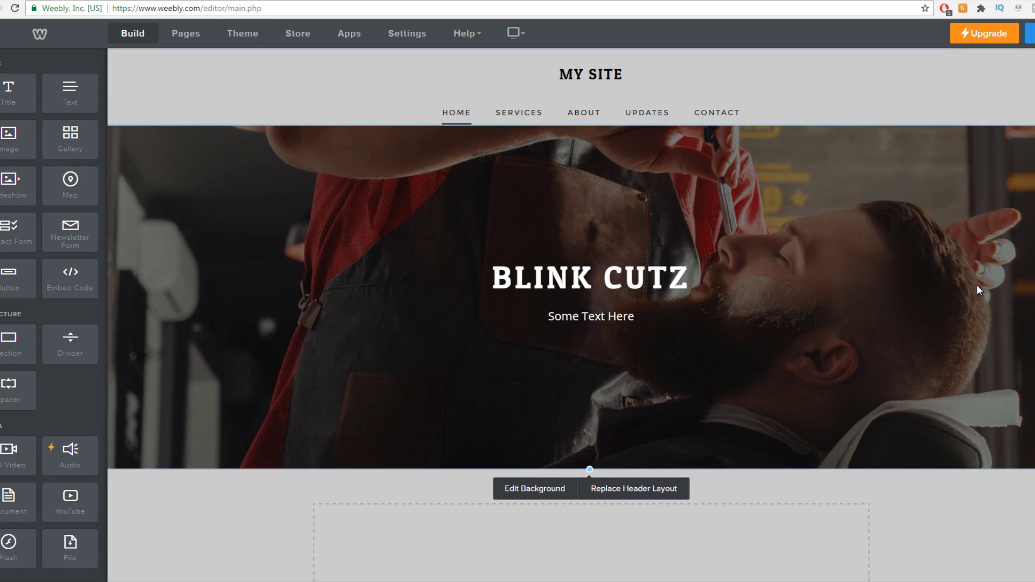
{"action": "left_click", "coordinate": [567, 467]}
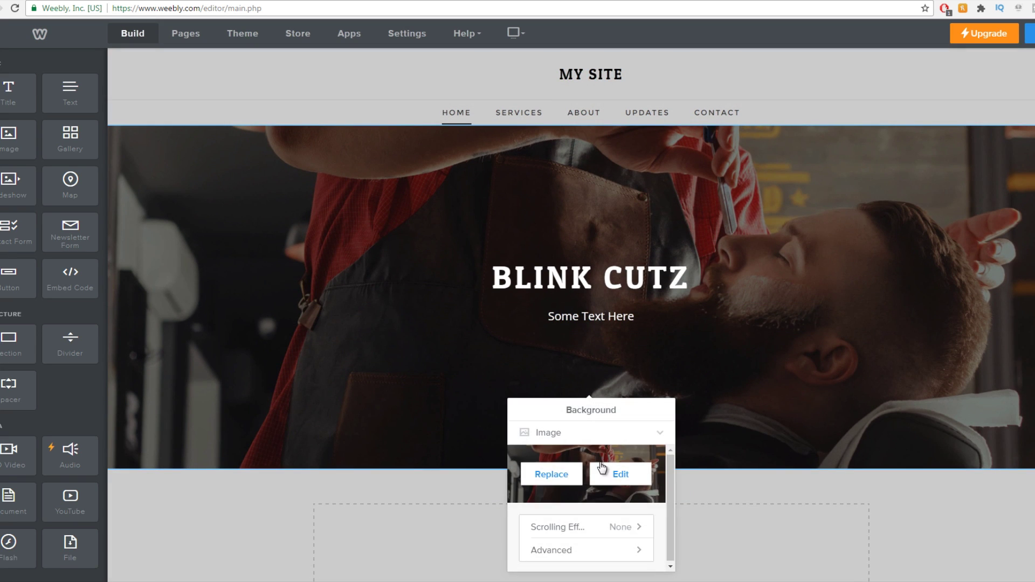
{"action": "left_click", "coordinate": [555, 477]}
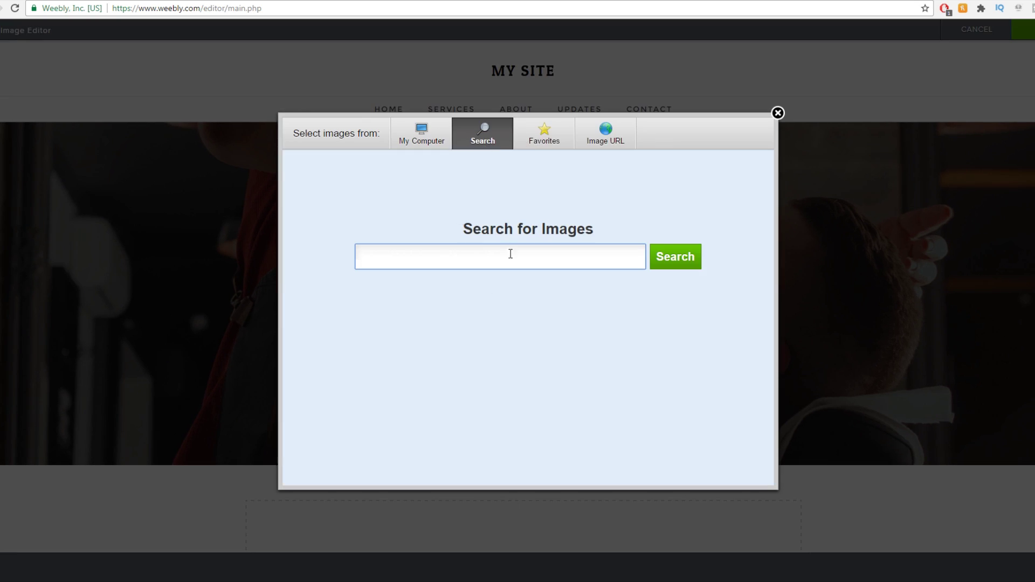
{"action": "left_click", "coordinate": [601, 141]}
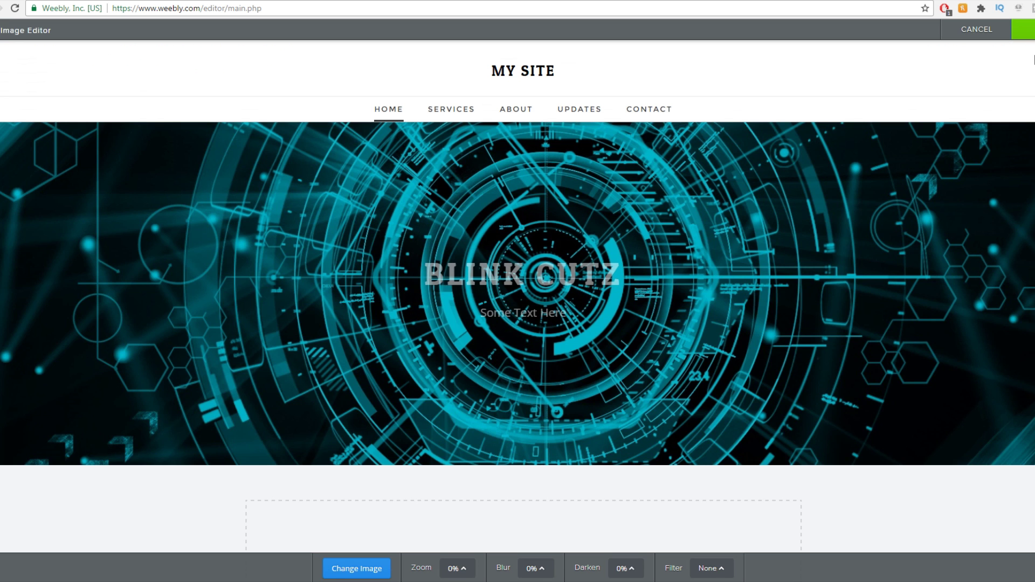
{"action": "left_click", "coordinate": [1024, 29]}
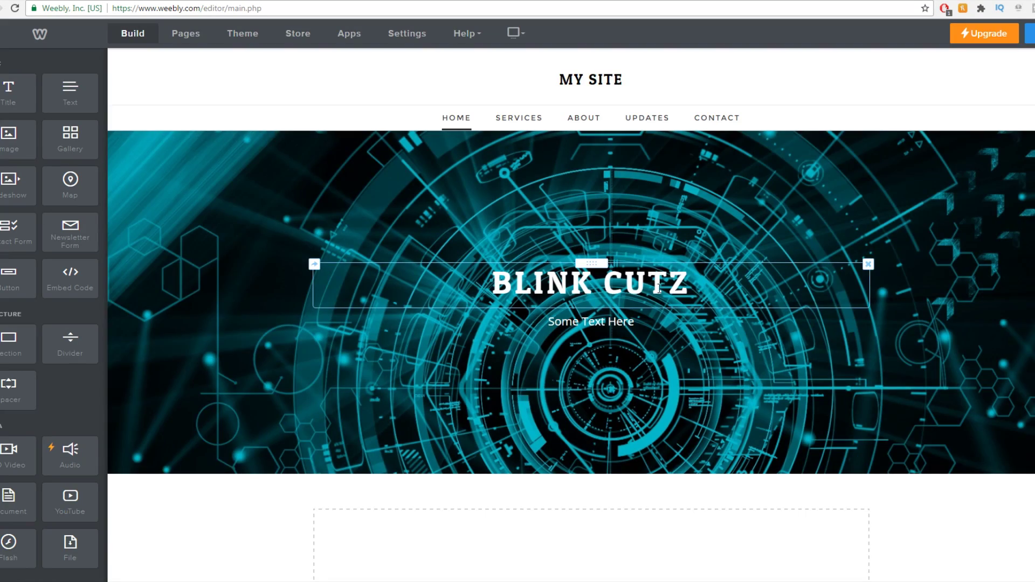
Add a Gallery element below the hero banner.
{"action": "scroll", "coordinate": [943, 387], "scroll_direction": "down", "scroll_amount": 3}
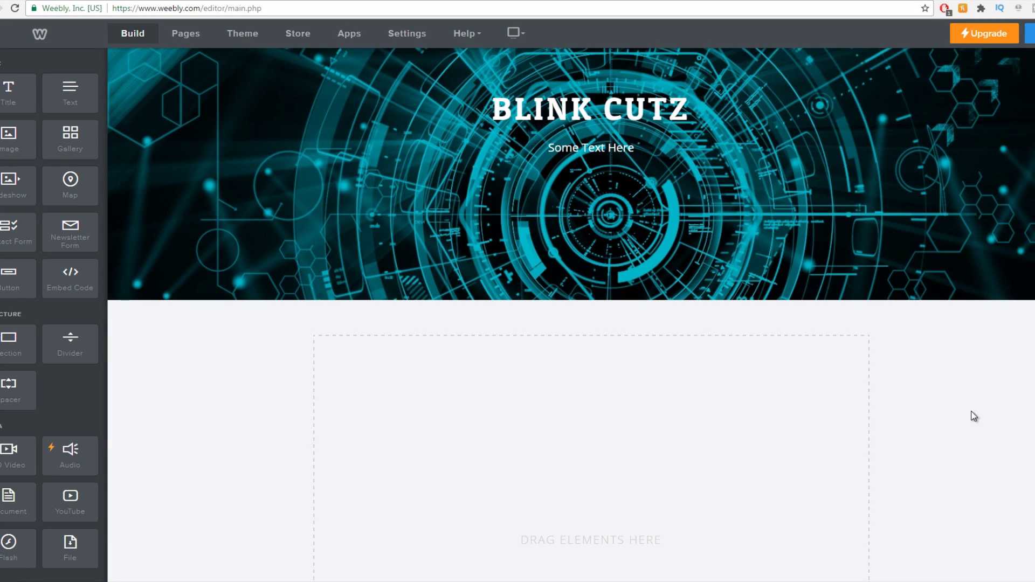
{"action": "scroll", "coordinate": [974, 416], "scroll_direction": "down", "scroll_amount": 3}
{"action": "left_click_drag", "start_coordinate": [70, 140], "coordinate": [561, 366]}
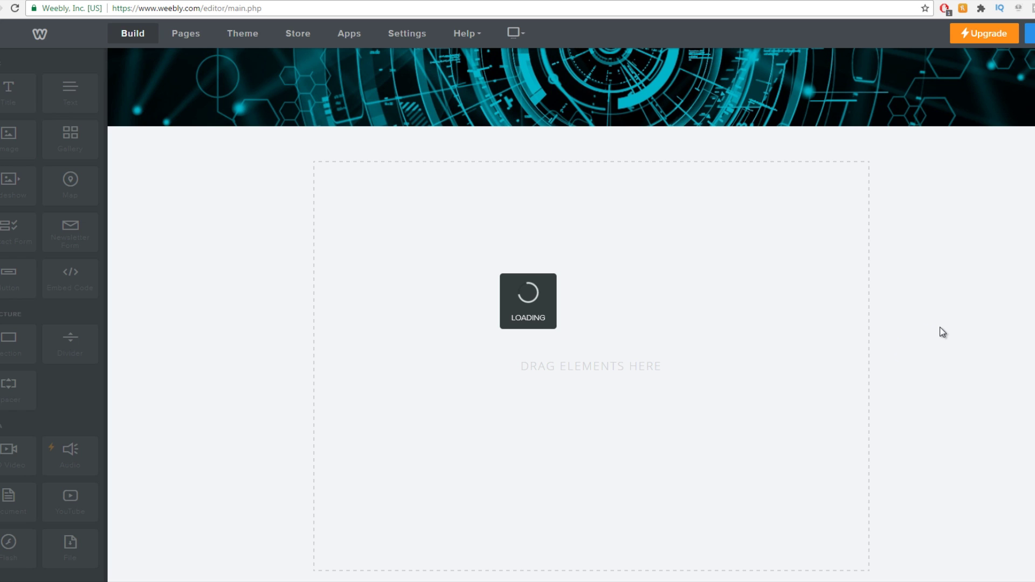
Upload the steam logo and YouTube icon to the gallery, then publish at siteofblink.weebly.com.
{"action": "scroll", "coordinate": [658, 282], "scroll_direction": "down", "scroll_amount": 2}
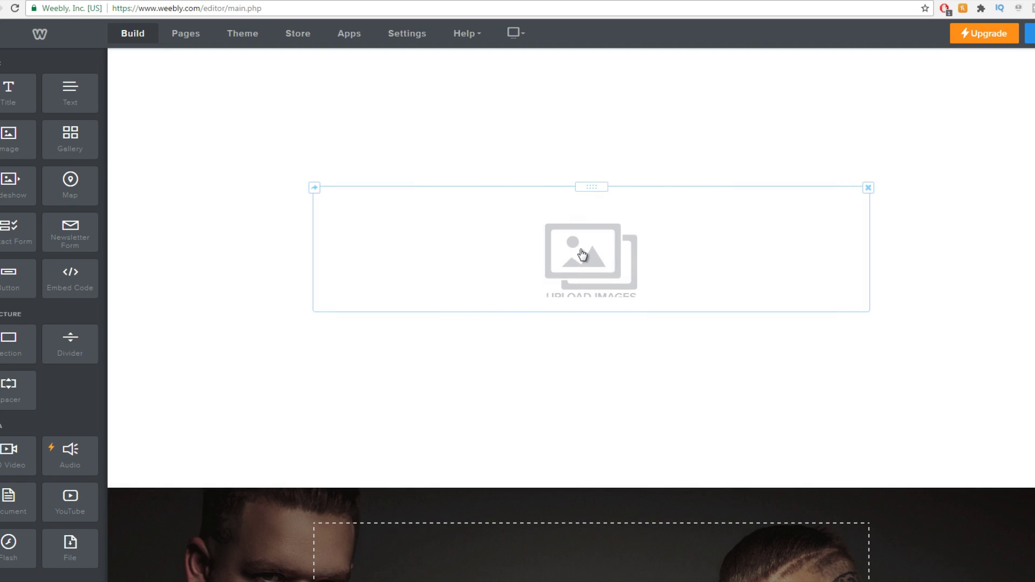
{"action": "left_click", "coordinate": [582, 255]}
{"action": "left_click", "coordinate": [555, 369]}
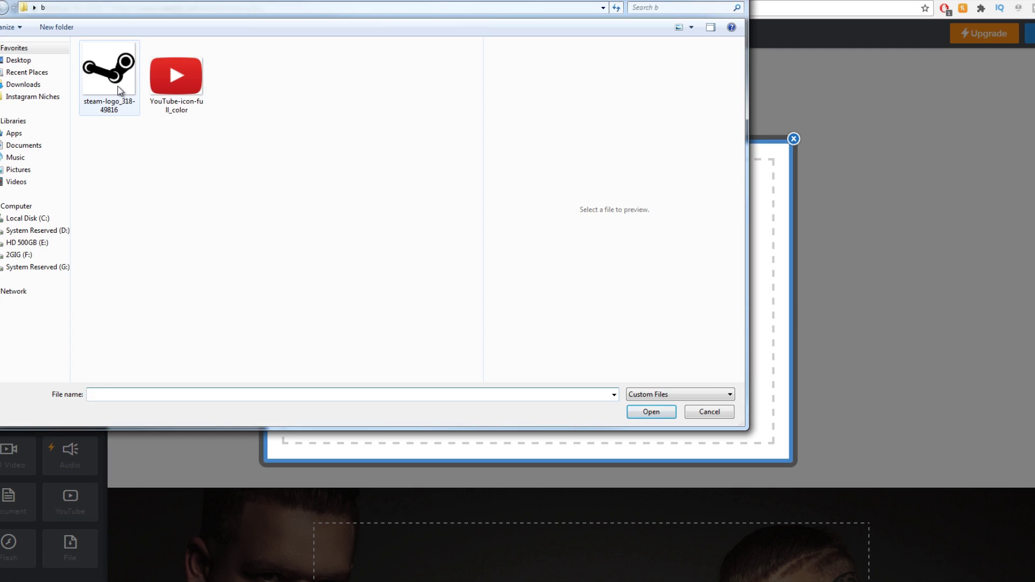
{"action": "left_click", "coordinate": [119, 90]}
{"action": "left_click", "coordinate": [176, 76], "text": "ctrl"}
{"action": "left_click", "coordinate": [651, 412]}
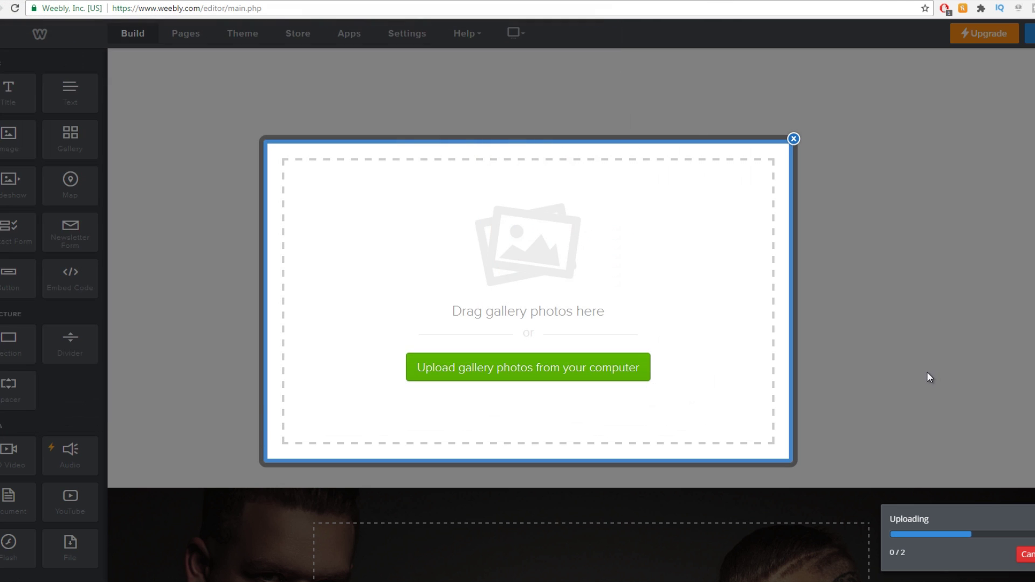
{"action": "scroll", "coordinate": [921, 370], "scroll_direction": "up", "scroll_amount": 2}
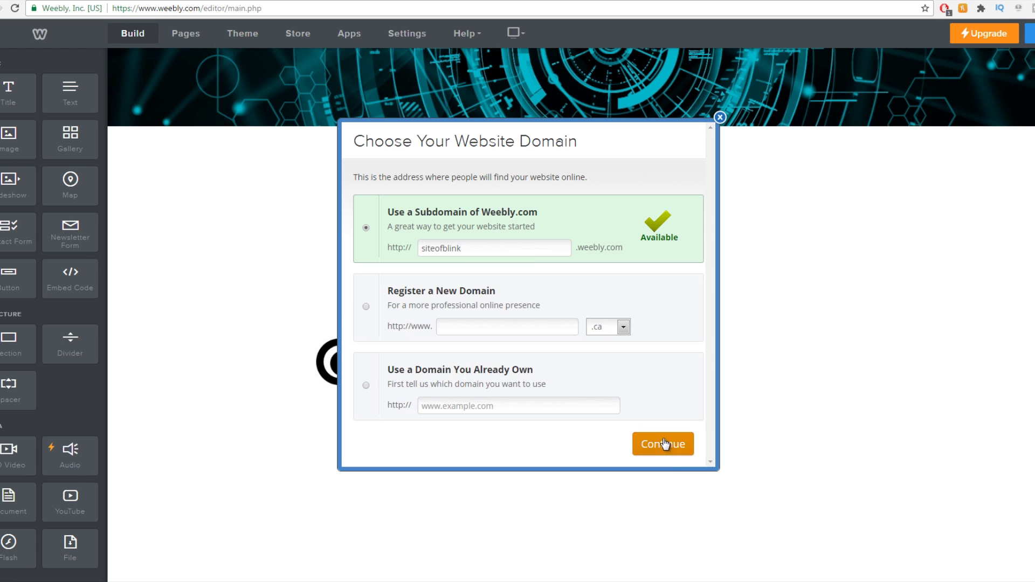
{"action": "left_click", "coordinate": [663, 443]}
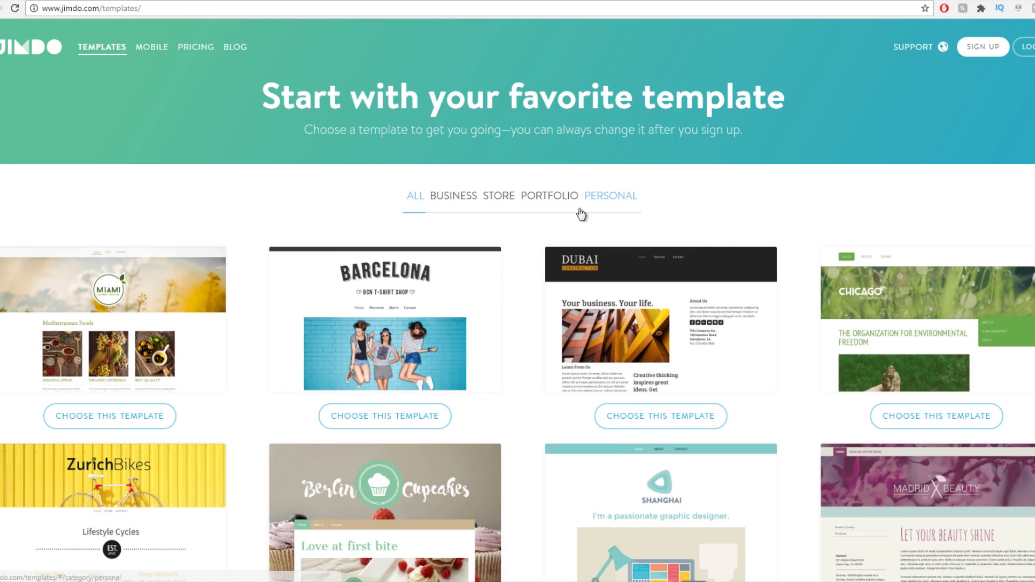
Pick the Cape Town personal template and sign up with e-mail, password and reCAPTCHA.
{"action": "left_click", "coordinate": [581, 214]}
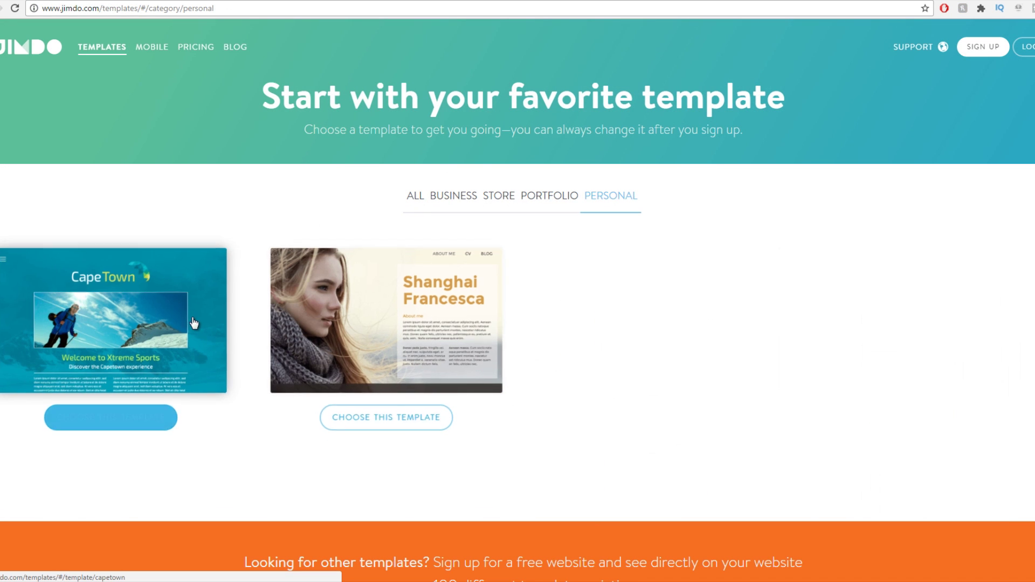
{"action": "left_click", "coordinate": [111, 405]}
{"action": "left_click", "coordinate": [691, 198]}
{"action": "type", "text": "lea"}
{"action": "key", "text": "Down"}
{"action": "key", "text": "Return"}
{"action": "key", "text": "Tab"}
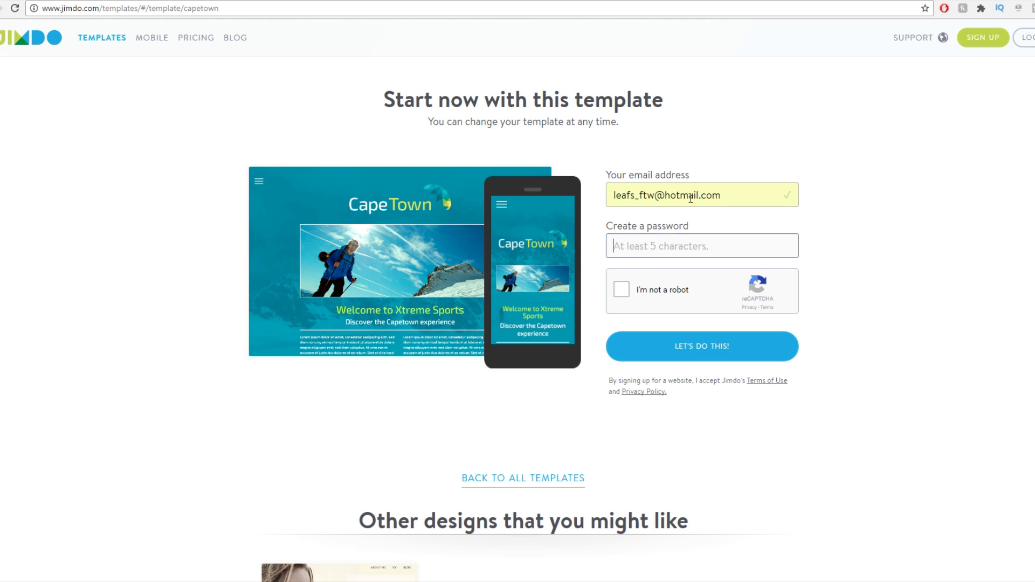
{"action": "type", "text": "********"}
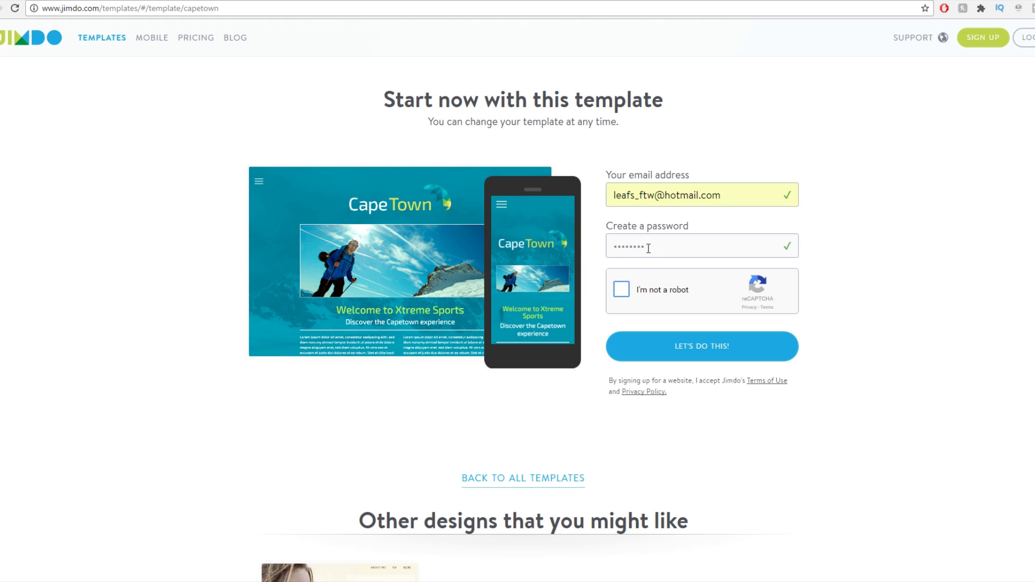
{"action": "key", "text": "Tab"}
{"action": "key", "text": "space"}
{"action": "left_click", "coordinate": [785, 345]}
Enter the blinksweb subdomain and check its availability.
{"action": "type", "text": "blinkswebs"}
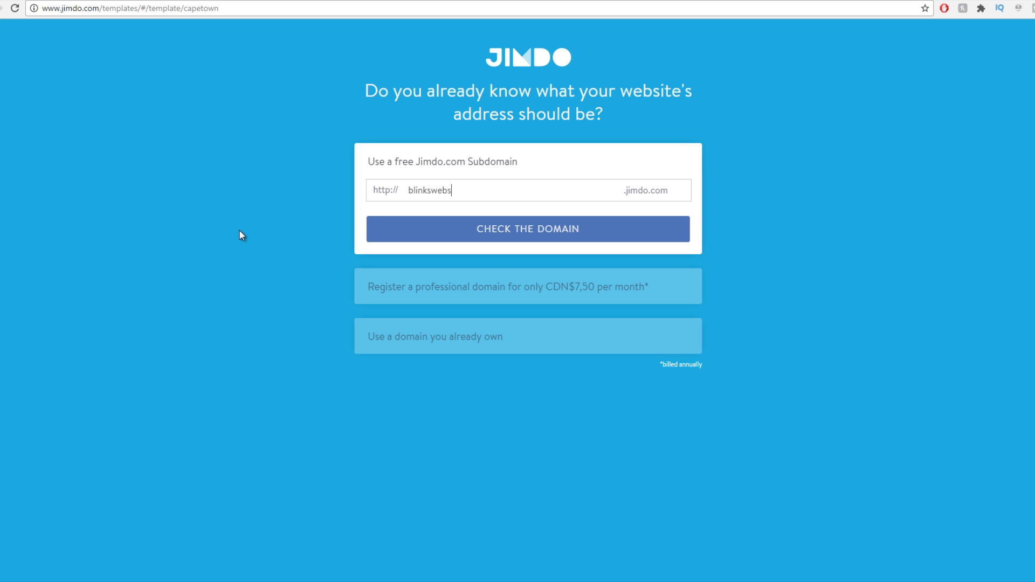
{"action": "key", "text": "BackSpace"}
{"action": "left_click", "coordinate": [545, 228]}
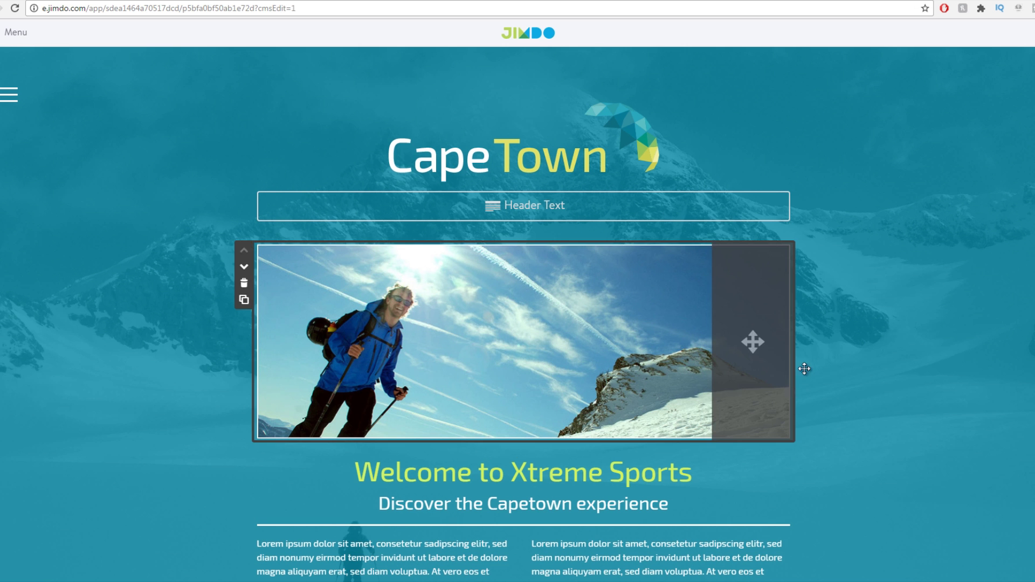
Replace the skier photo at the top of the Cape Town page with the YouTube icon image.
{"action": "scroll", "coordinate": [873, 340], "scroll_direction": "down", "scroll_amount": 2}
{"action": "scroll", "coordinate": [870, 345], "scroll_direction": "down", "scroll_amount": 5}
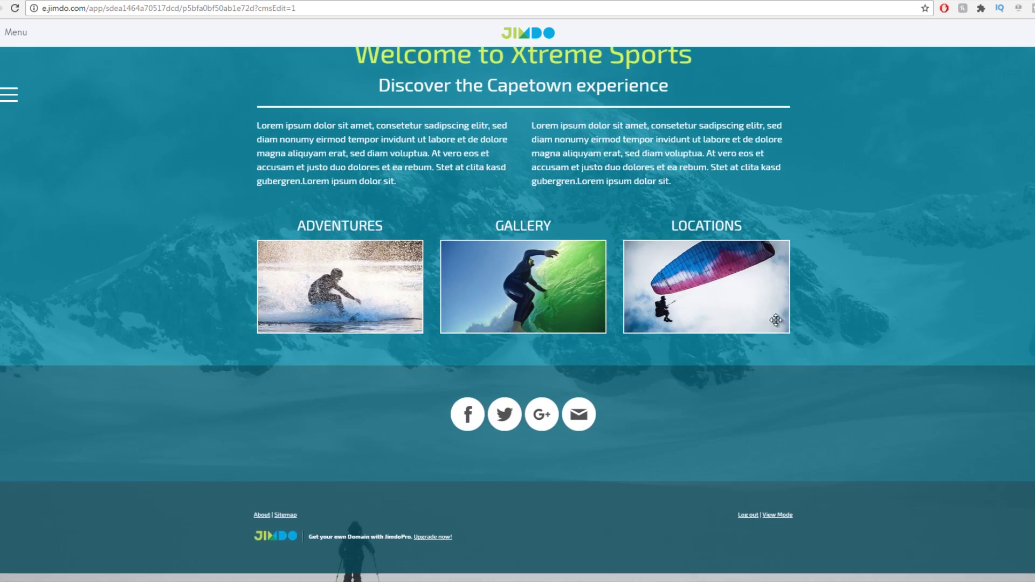
{"action": "scroll", "coordinate": [445, 303], "scroll_direction": "up", "scroll_amount": 4}
{"action": "scroll", "coordinate": [444, 303], "scroll_direction": "up", "scroll_amount": 3}
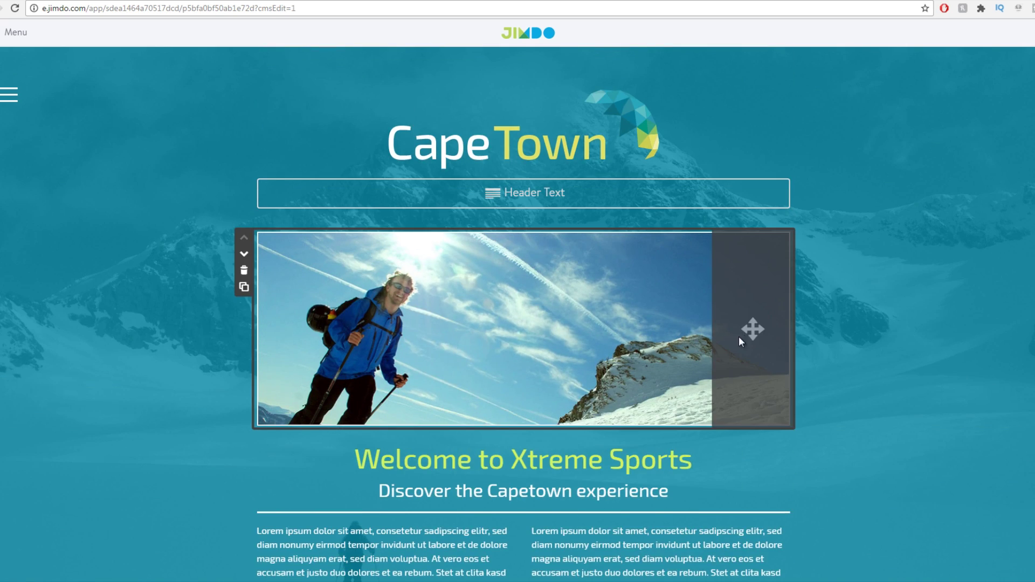
{"action": "left_click", "coordinate": [738, 337]}
{"action": "left_click", "coordinate": [537, 324]}
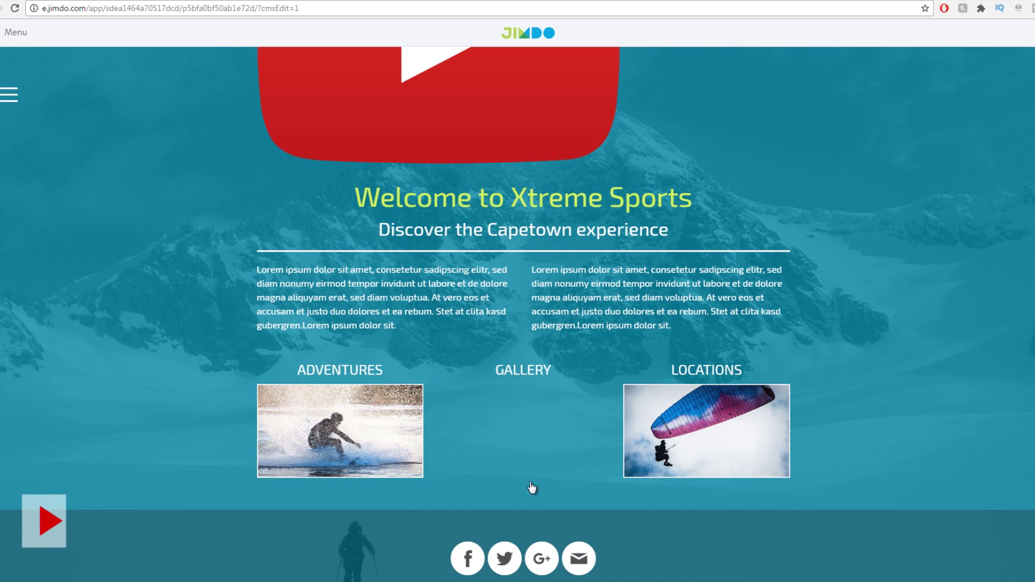
Add a 'New Button' button below the Adventures, Gallery and Locations columns and save it.
{"action": "left_click", "coordinate": [529, 485]}
{"action": "scroll", "coordinate": [613, 511], "scroll_direction": "down", "scroll_amount": 3}
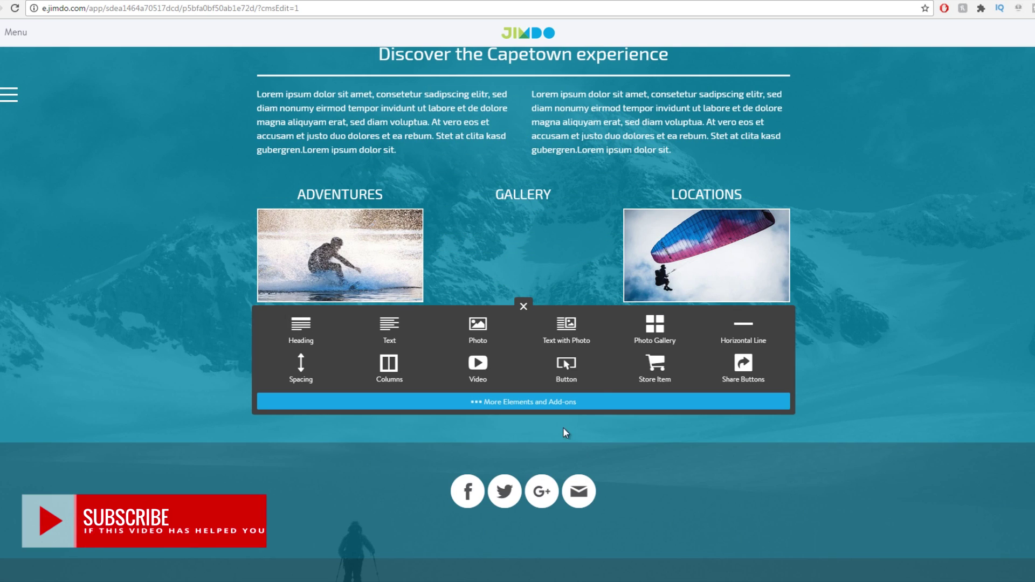
{"action": "left_click", "coordinate": [562, 371]}
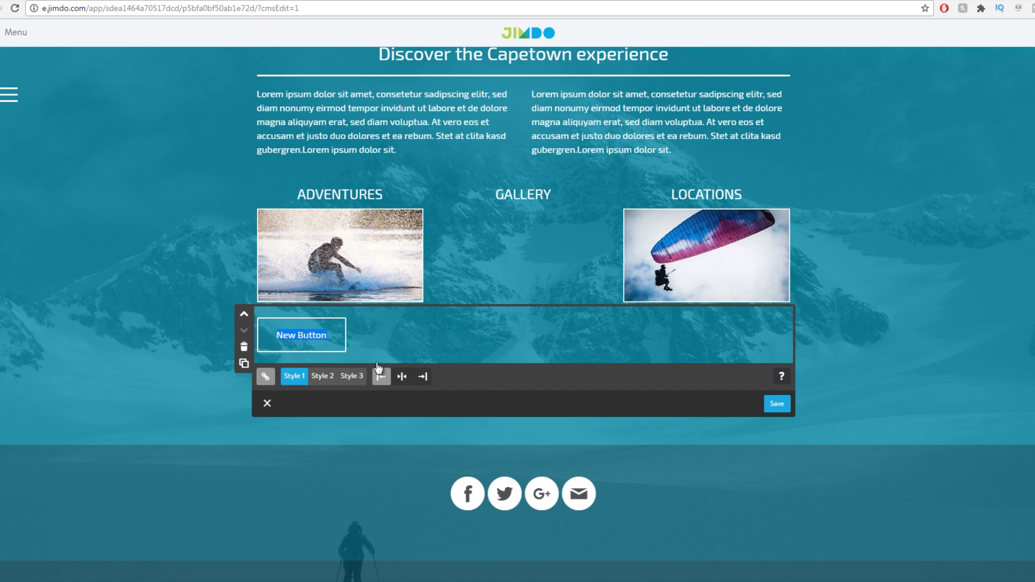
{"action": "left_click", "coordinate": [777, 403]}
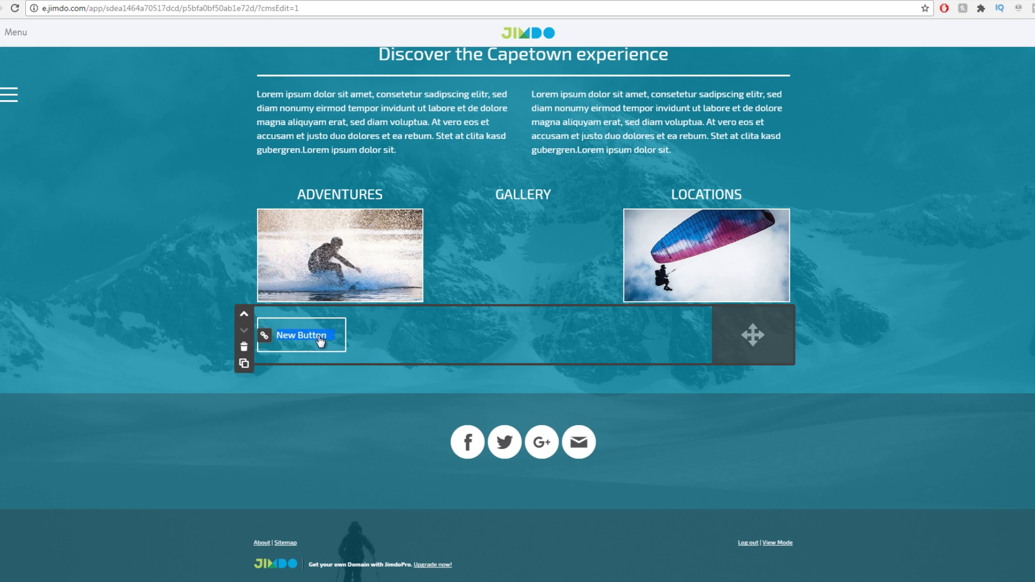